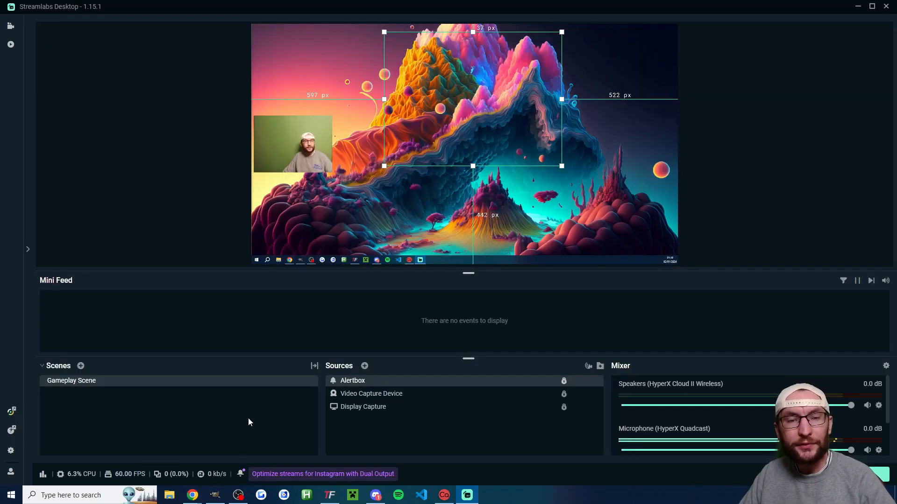
Sign in to Streamlabs with YouTube as the connected streaming platform
{"action": "left_click", "coordinate": [10, 473]}
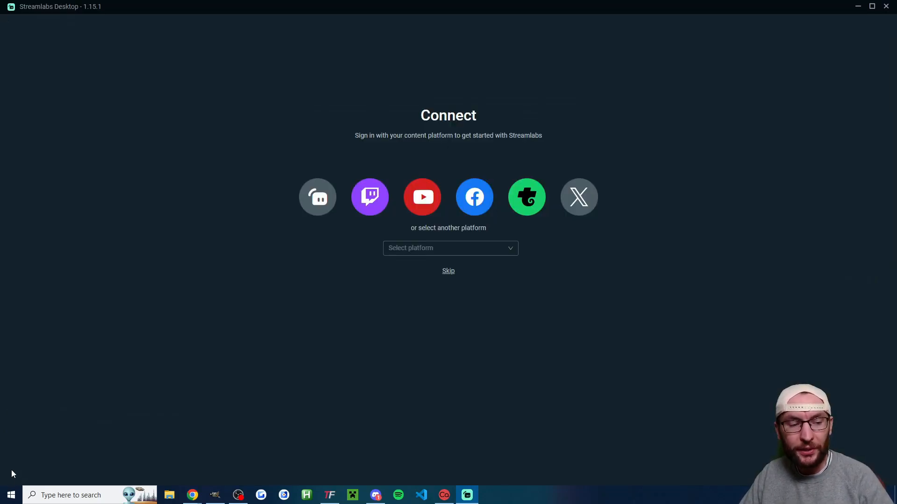
{"action": "left_click", "coordinate": [424, 210]}
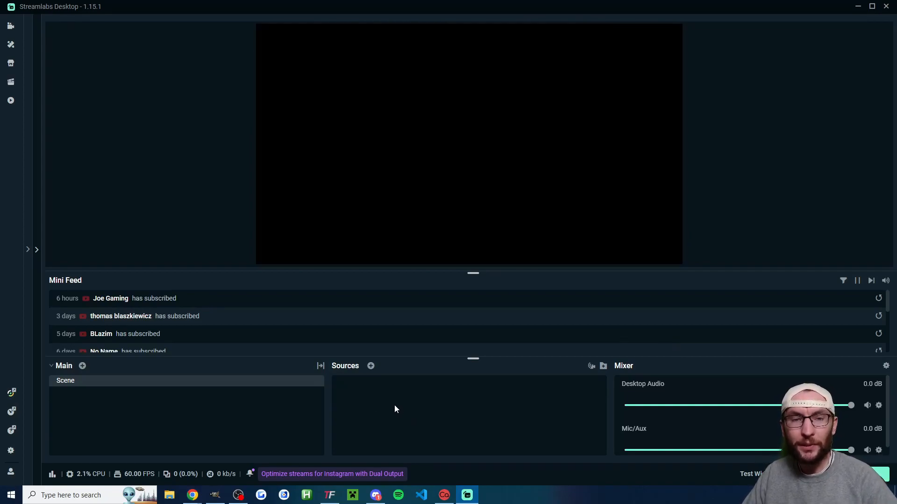
Rename the default scene to "Gameplay Scene"
{"action": "right_click", "coordinate": [70, 382]}
{"action": "left_click", "coordinate": [93, 401]}
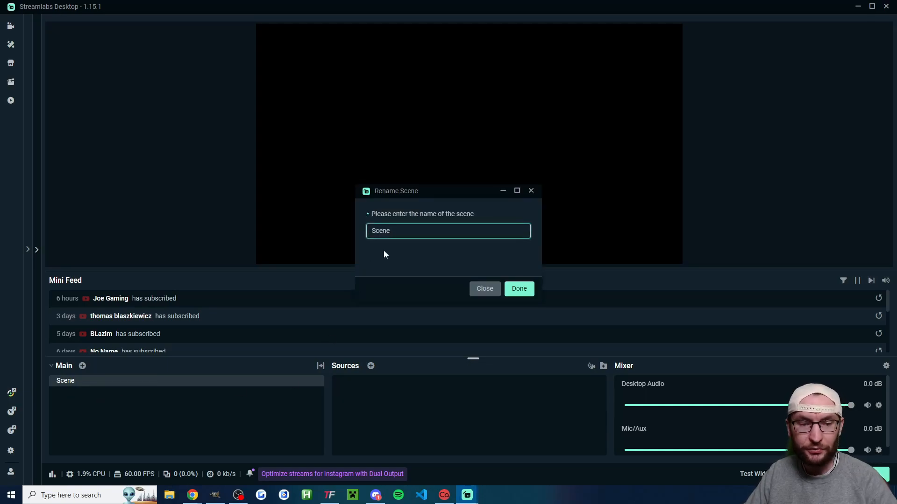
{"action": "type", "text": "Gameplay Scene"}
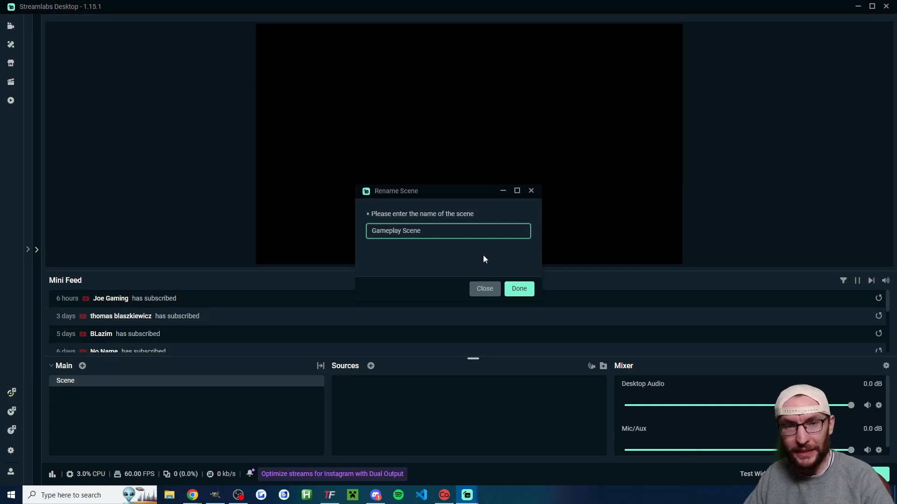
{"action": "left_click", "coordinate": [519, 288]}
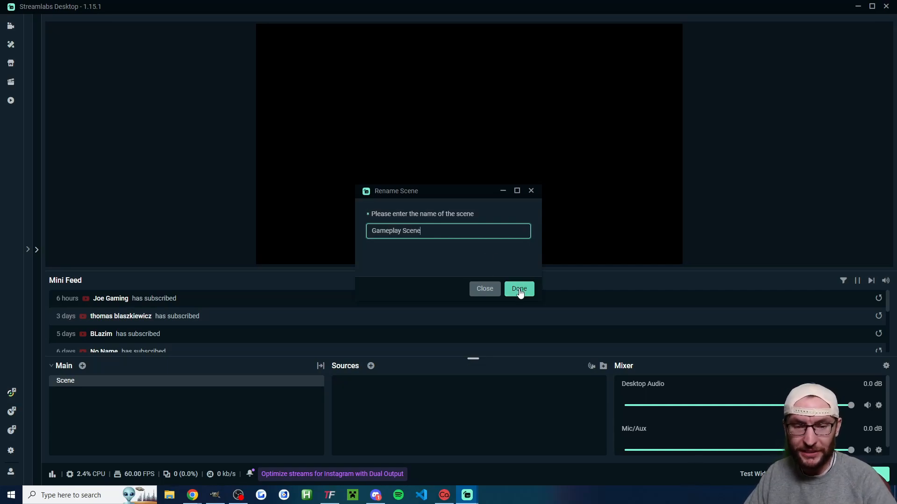
Add a Display Capture source under its default name, capturing Display 3: 1920x1080 @ 3840,0
{"action": "left_click", "coordinate": [371, 366]}
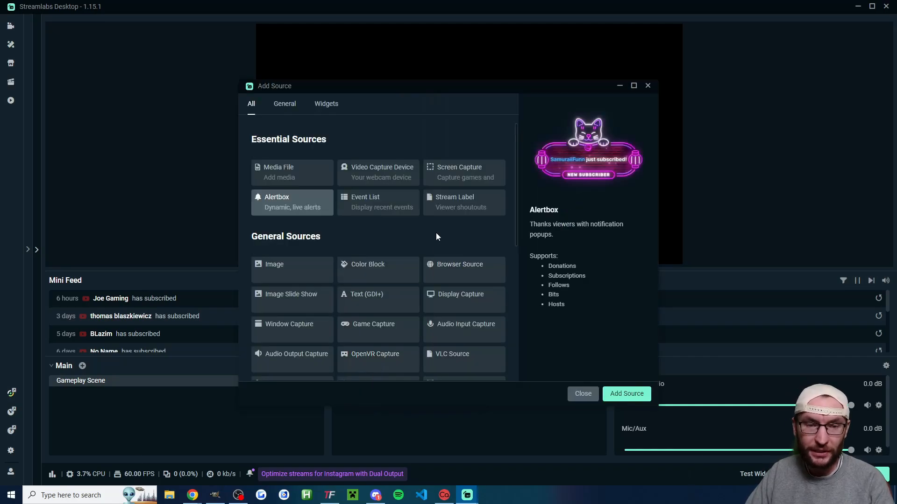
{"action": "left_click", "coordinate": [484, 296]}
{"action": "left_click", "coordinate": [628, 396]}
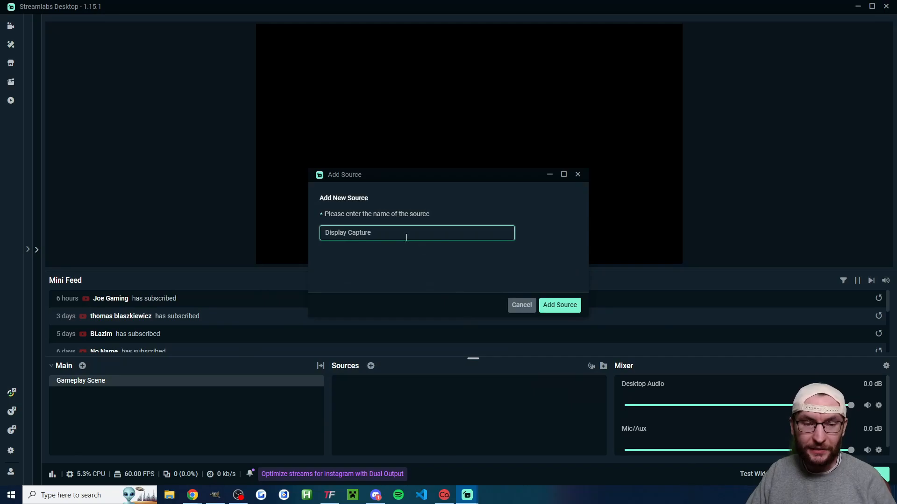
{"action": "left_click_drag", "start_coordinate": [407, 238], "coordinate": [321, 230]}
{"action": "left_click", "coordinate": [365, 256]}
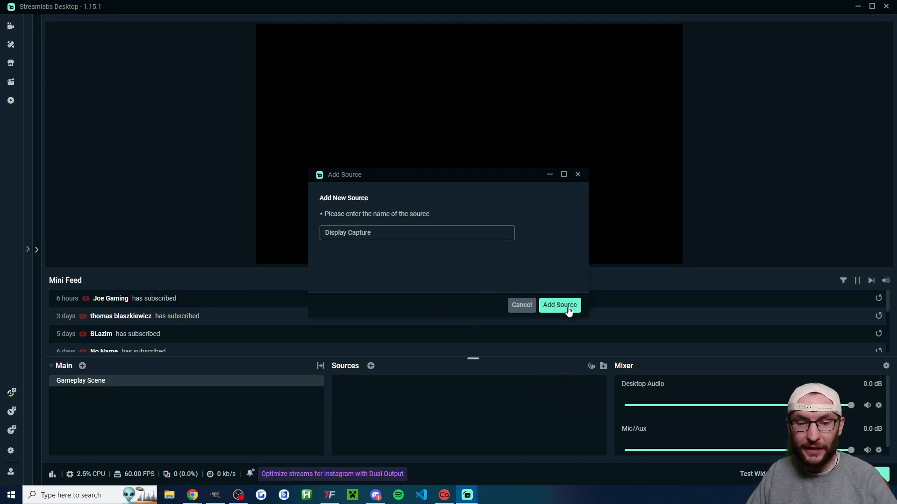
{"action": "left_click", "coordinate": [568, 311]}
{"action": "left_click", "coordinate": [421, 201]}
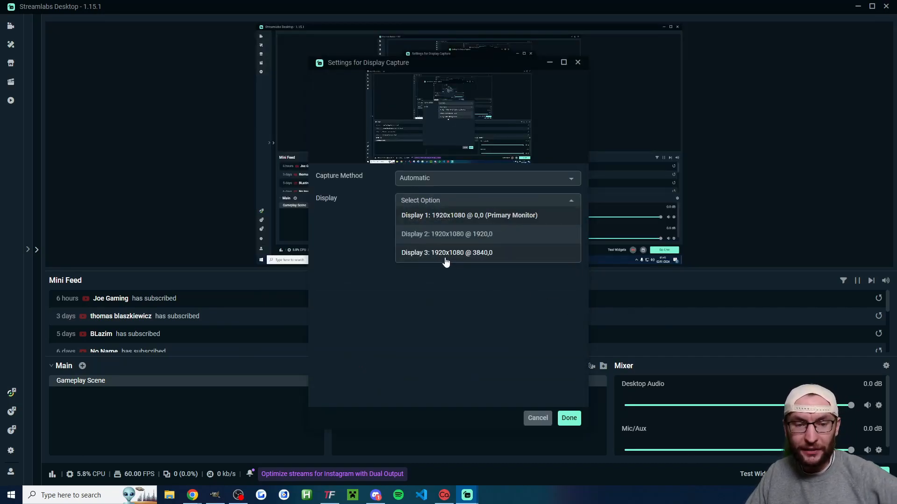
{"action": "left_click", "coordinate": [446, 253]}
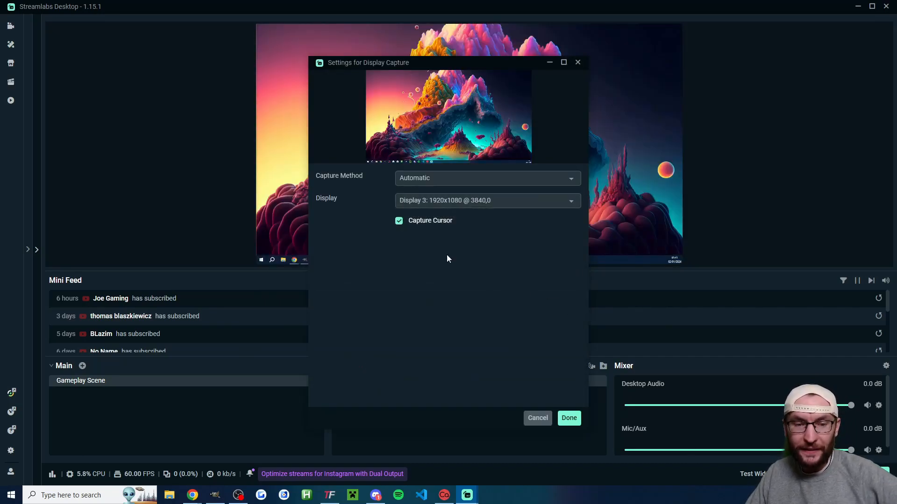
{"action": "left_click", "coordinate": [569, 419]}
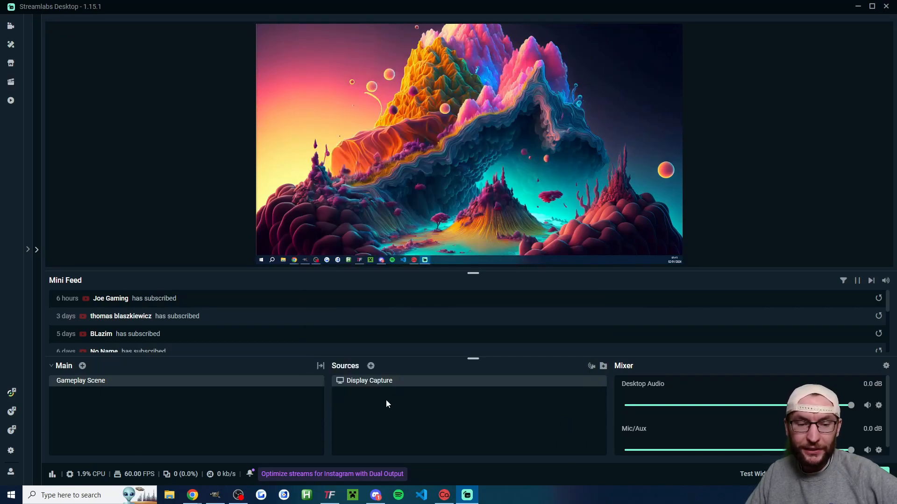
Fit the Display Capture source to the full canvas and lock it
{"action": "left_click", "coordinate": [367, 385]}
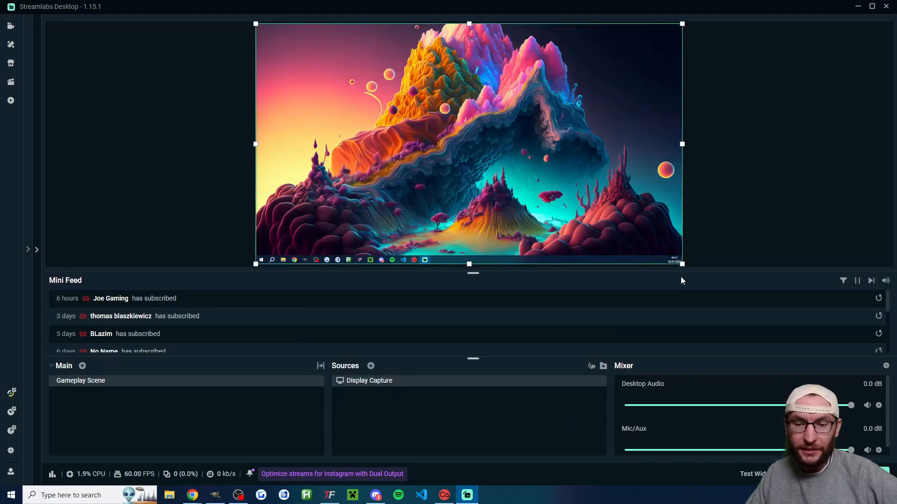
{"action": "mouse_move", "coordinate": [682, 265]}
{"action": "left_mouse_down"}
{"action": "mouse_move", "coordinate": [624, 230]}
{"action": "mouse_move", "coordinate": [683, 265]}
{"action": "left_mouse_up"}
{"action": "left_click", "coordinate": [738, 261]}
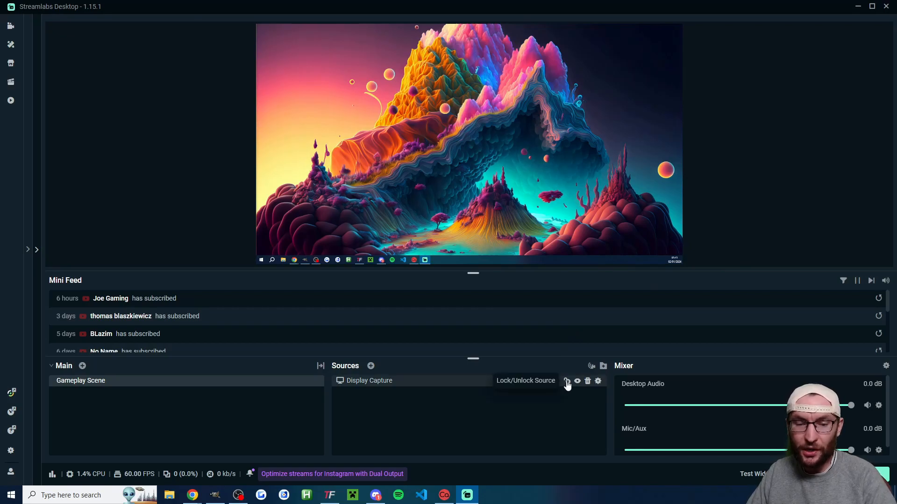
{"action": "left_click", "coordinate": [567, 382]}
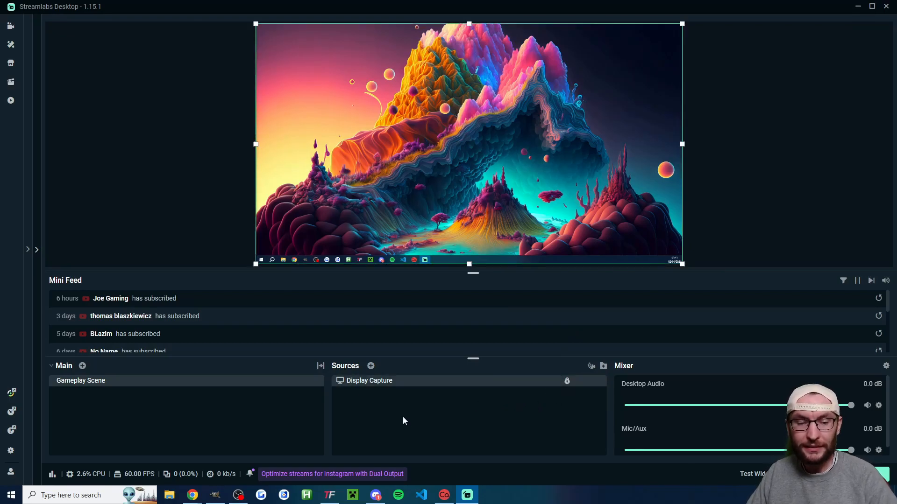
Add a Video Capture Device source that uses the USB Live camera
{"action": "left_click", "coordinate": [371, 365]}
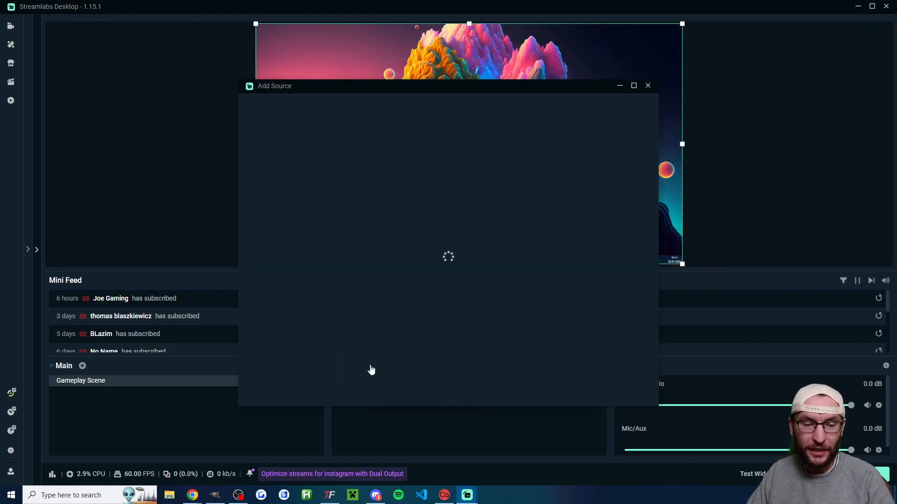
{"action": "left_click", "coordinate": [372, 173]}
{"action": "left_click", "coordinate": [626, 393]}
{"action": "key", "text": "ctrl+a"}
{"action": "left_click", "coordinate": [567, 308]}
{"action": "left_click", "coordinate": [426, 185]}
{"action": "left_click", "coordinate": [435, 201]}
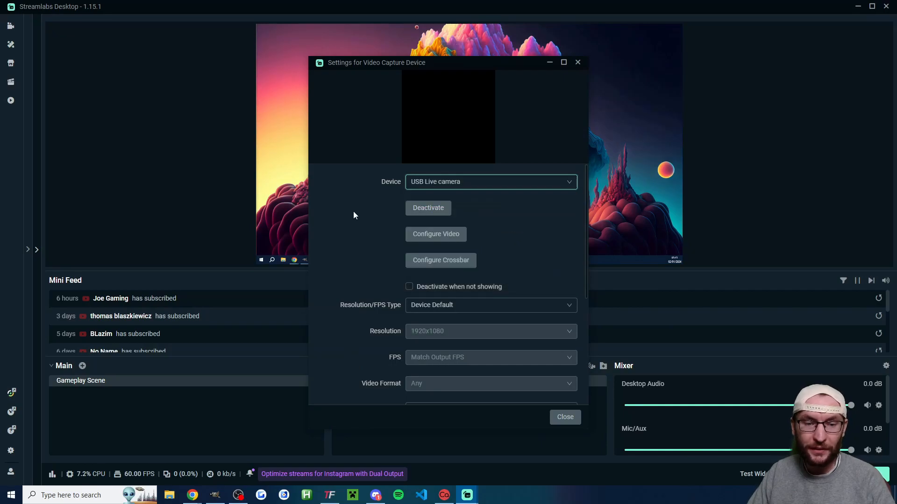
Set the webcam source to Custom resolution/FPS type with 1920x1080 resolution and 30 FPS, and close its settings
{"action": "left_click", "coordinate": [414, 307]}
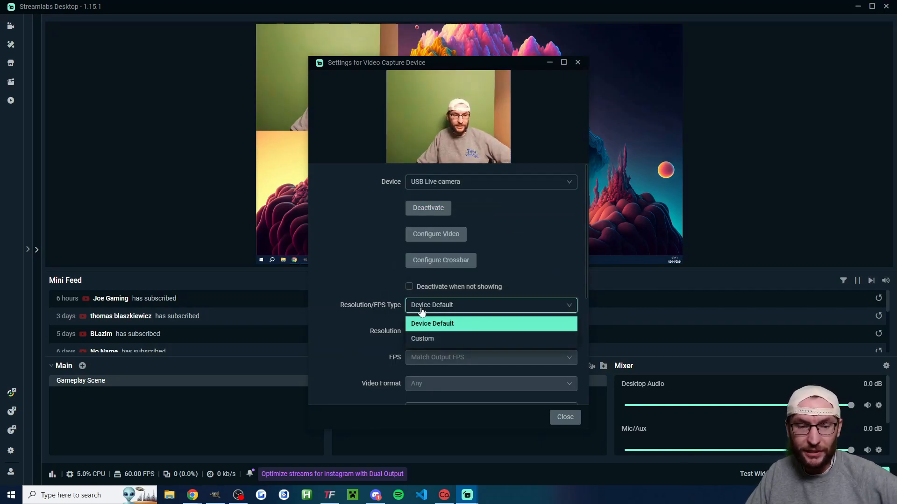
{"action": "left_click", "coordinate": [423, 341]}
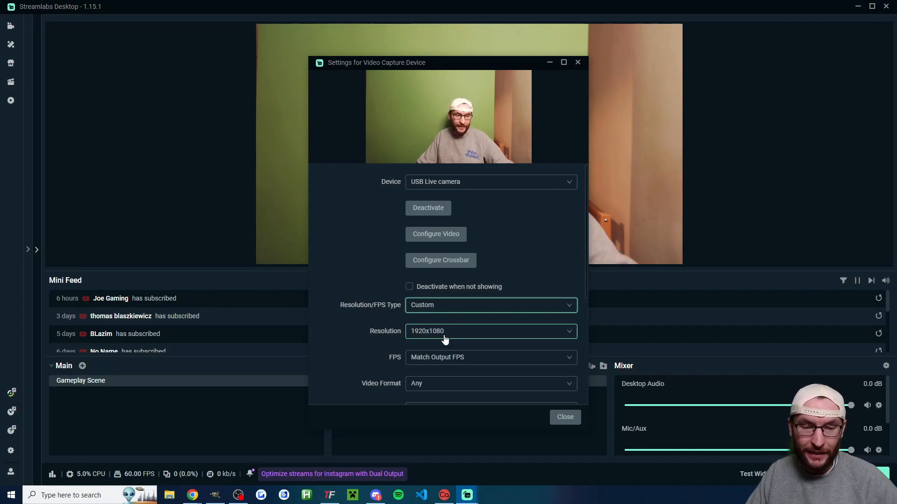
{"action": "left_click", "coordinate": [427, 332]}
{"action": "left_click", "coordinate": [396, 214]}
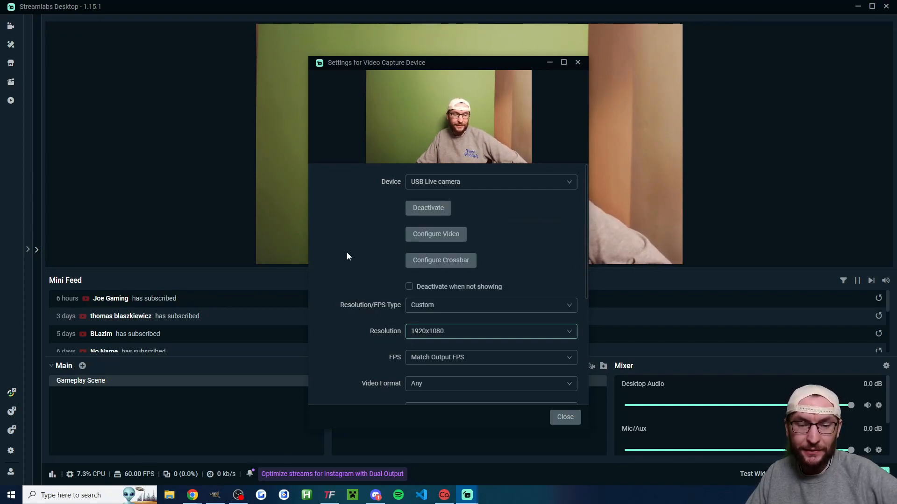
{"action": "scroll", "coordinate": [420, 267], "scroll_direction": "down", "scroll_amount": 3}
{"action": "left_click", "coordinate": [432, 267]}
{"action": "left_click", "coordinate": [416, 310]}
{"action": "scroll", "coordinate": [361, 264], "scroll_direction": "down", "scroll_amount": 3}
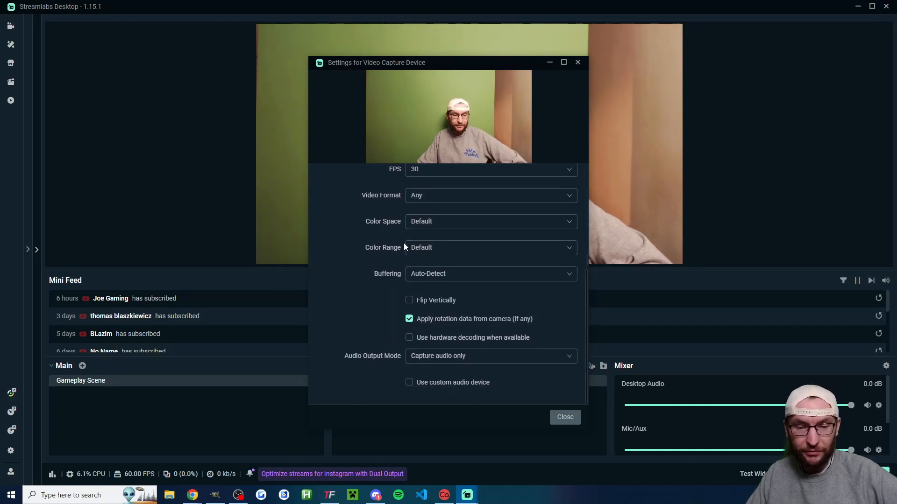
{"action": "left_click", "coordinate": [565, 417]}
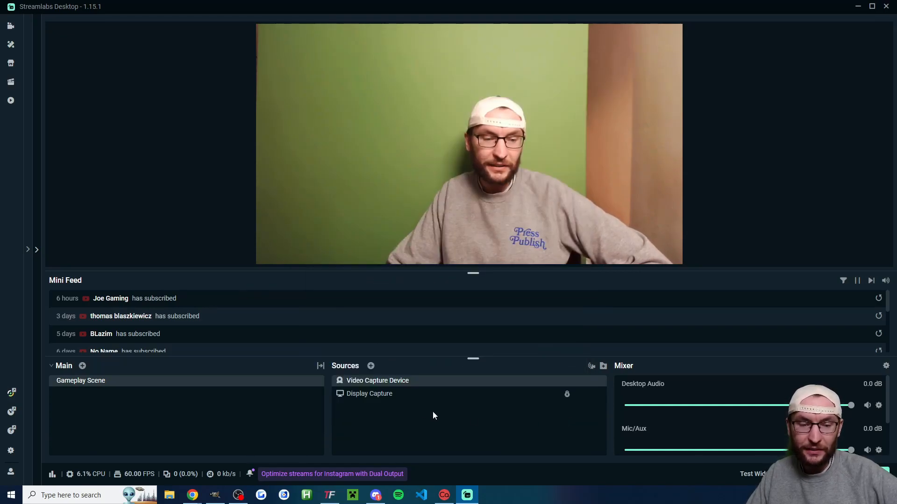
Shrink the webcam source to about a quarter of the canvas width, crop its right side and place it near the canvas's left edge
{"action": "left_click", "coordinate": [393, 382]}
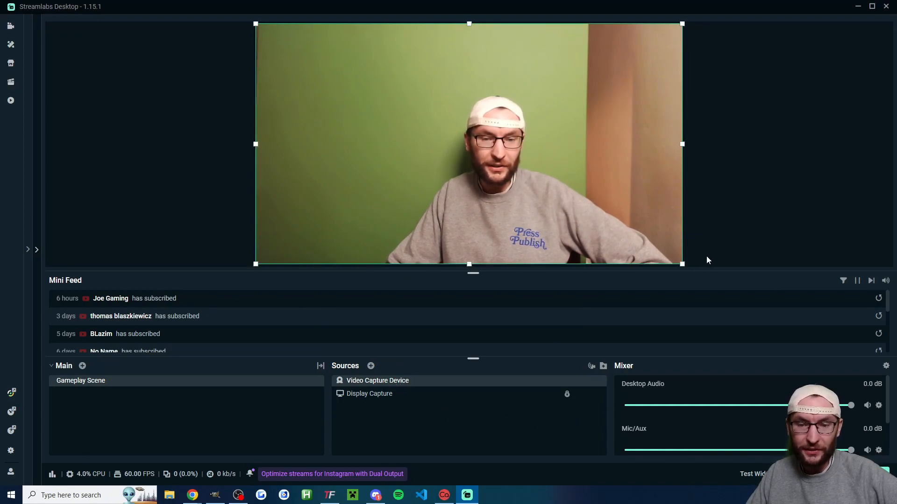
{"action": "left_click_drag", "start_coordinate": [683, 265], "coordinate": [362, 83]}
{"action": "left_click_drag", "start_coordinate": [323, 61], "coordinate": [341, 136]}
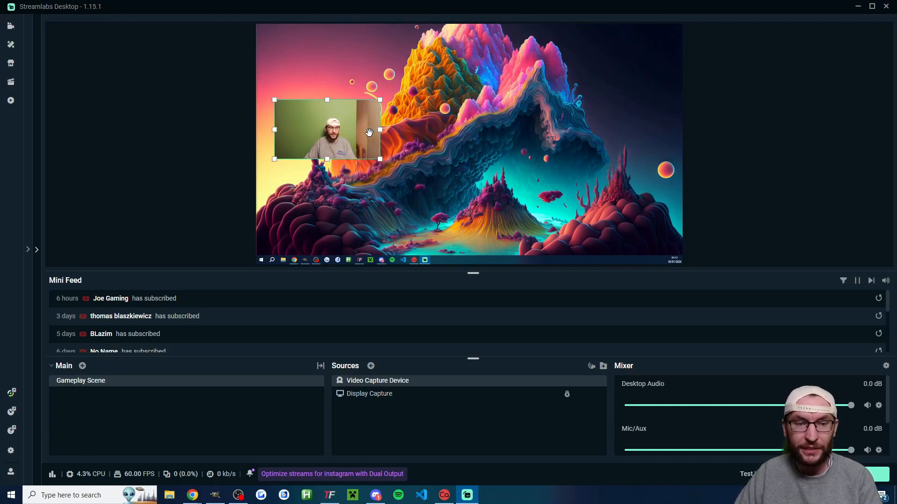
{"action": "left_click_drag", "start_coordinate": [381, 130], "coordinate": [298, 143]}
Center the webcam source vertically on the canvas and lock it
{"action": "right_click", "coordinate": [288, 137]}
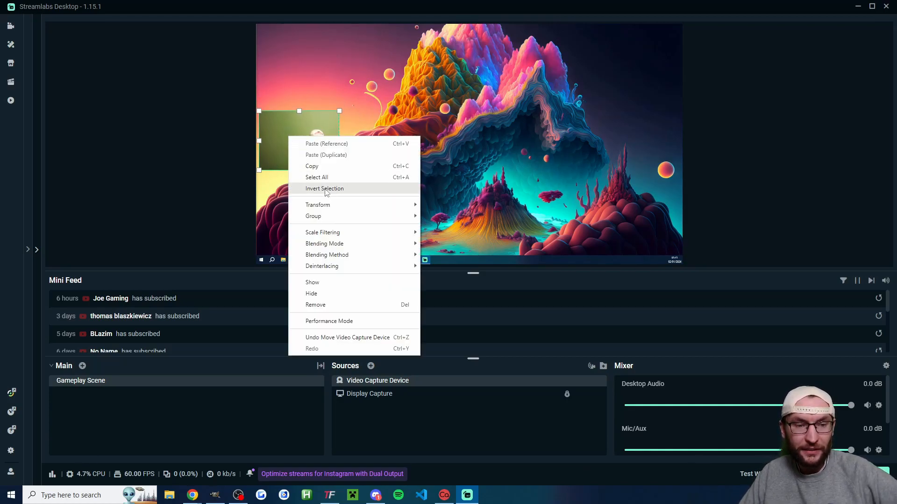
{"action": "mouse_move", "coordinate": [328, 206]}
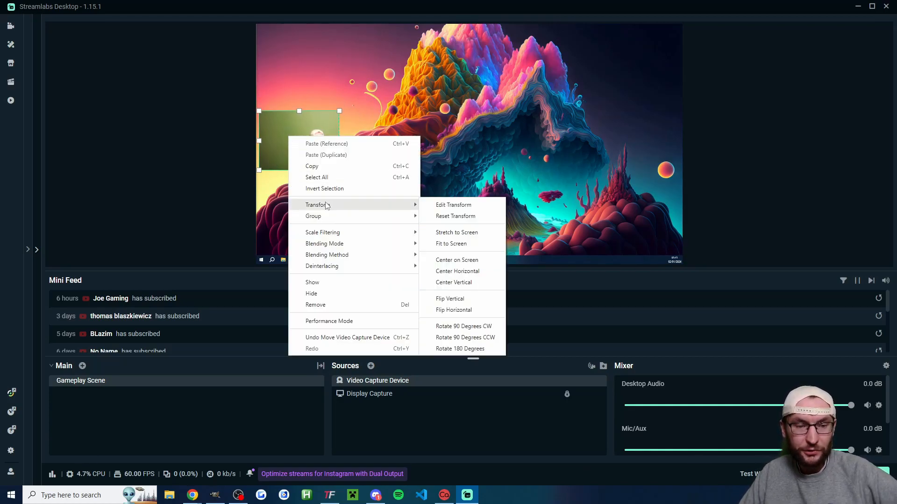
{"action": "left_click", "coordinate": [462, 282]}
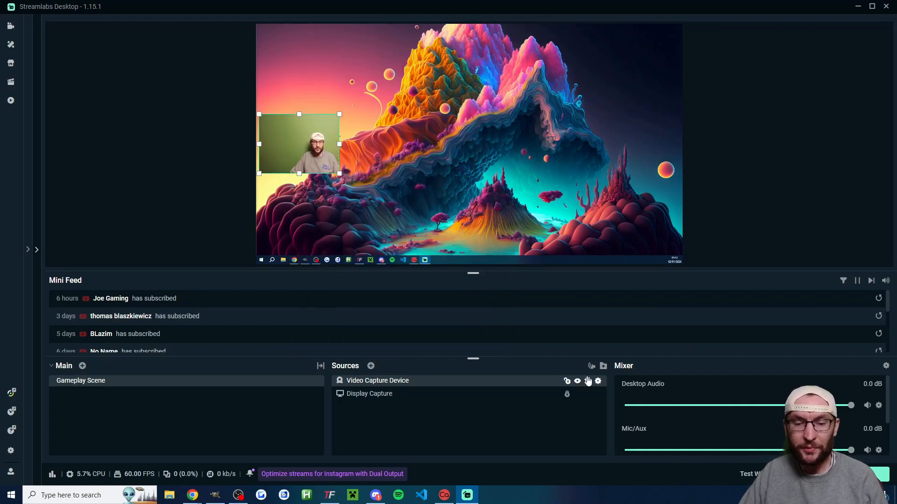
{"action": "left_click", "coordinate": [567, 382]}
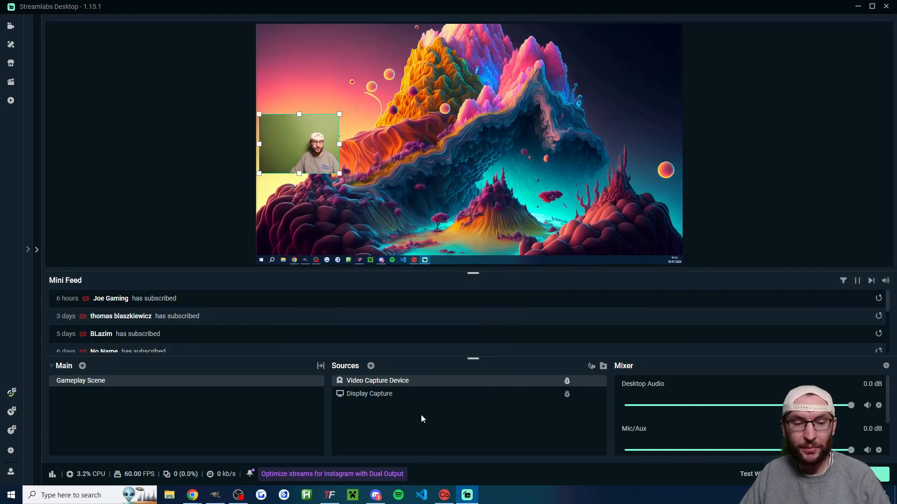
Add an Alertbox source to the Gameplay Scene under its default name
{"action": "left_click", "coordinate": [372, 367]}
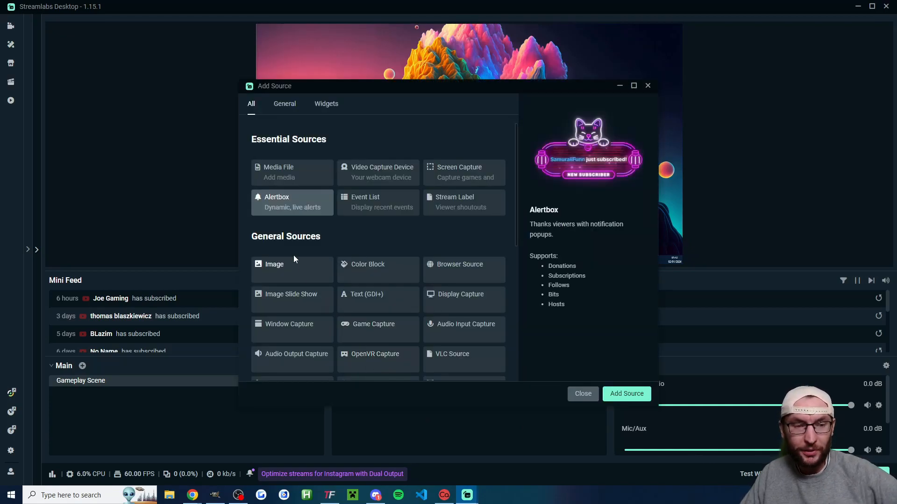
{"action": "left_click", "coordinate": [613, 393]}
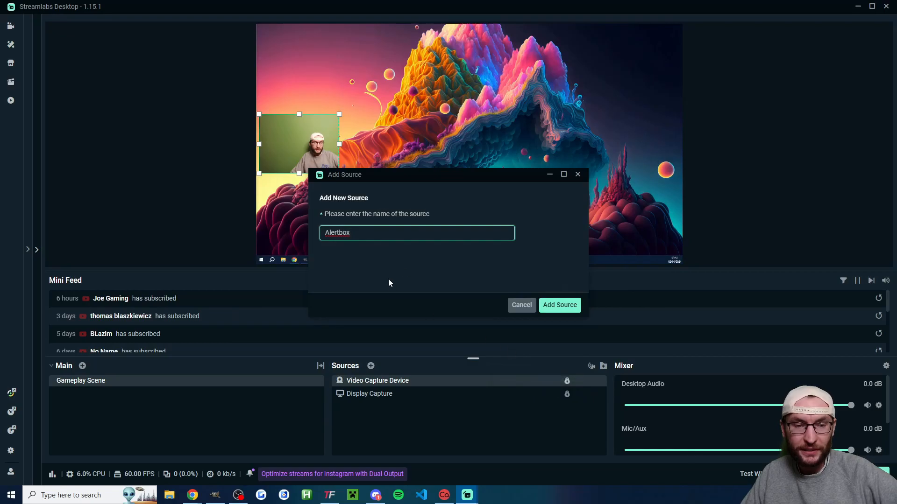
{"action": "left_click", "coordinate": [578, 306]}
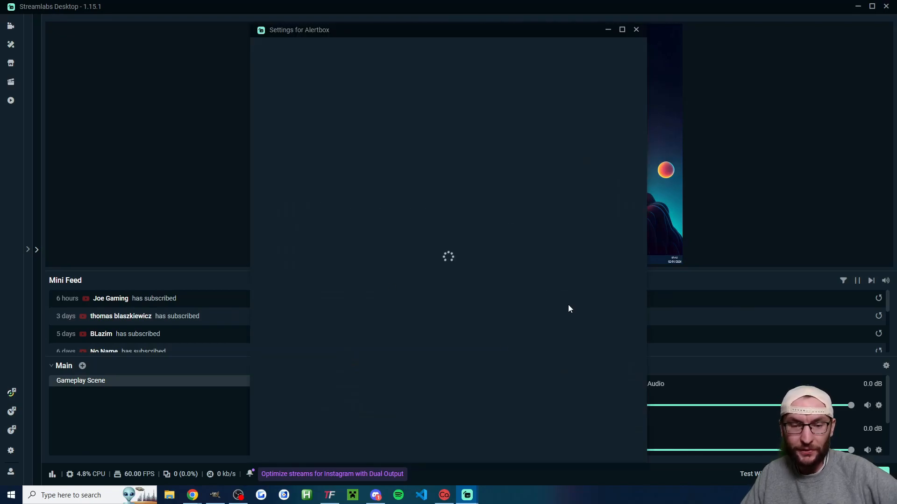
Review the Alertbox's donation, YouTube membership, subscriber, Super Chat and general settings, and close them
{"action": "left_click", "coordinate": [282, 181]}
{"action": "left_click", "coordinate": [303, 219]}
{"action": "left_click", "coordinate": [311, 240]}
{"action": "left_click", "coordinate": [310, 257]}
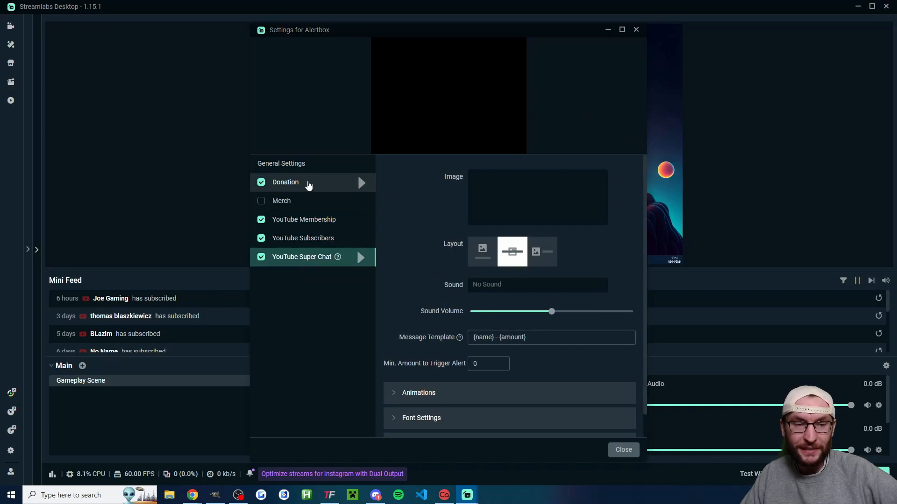
{"action": "left_click", "coordinate": [311, 182]}
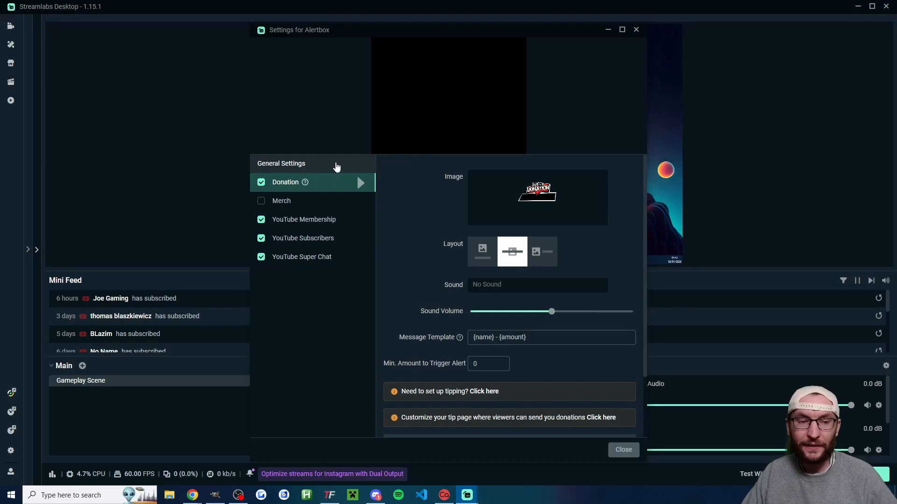
{"action": "left_click", "coordinate": [330, 165]}
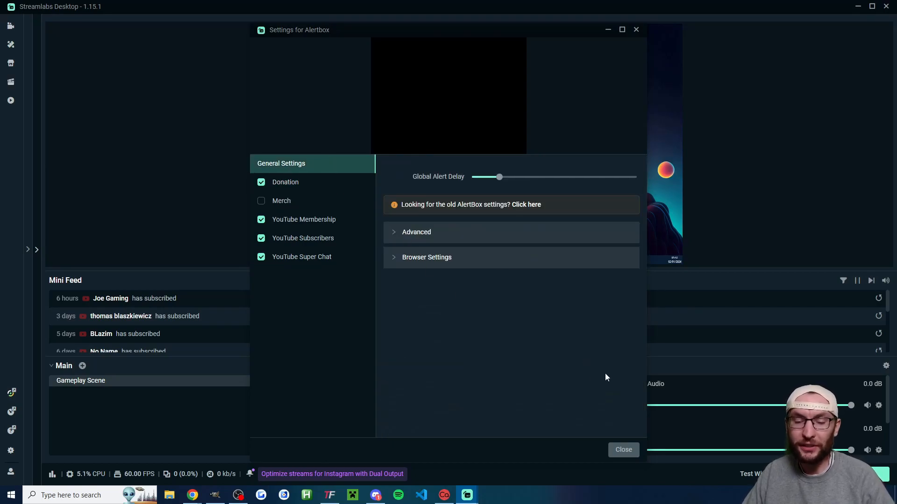
{"action": "left_click", "coordinate": [623, 450]}
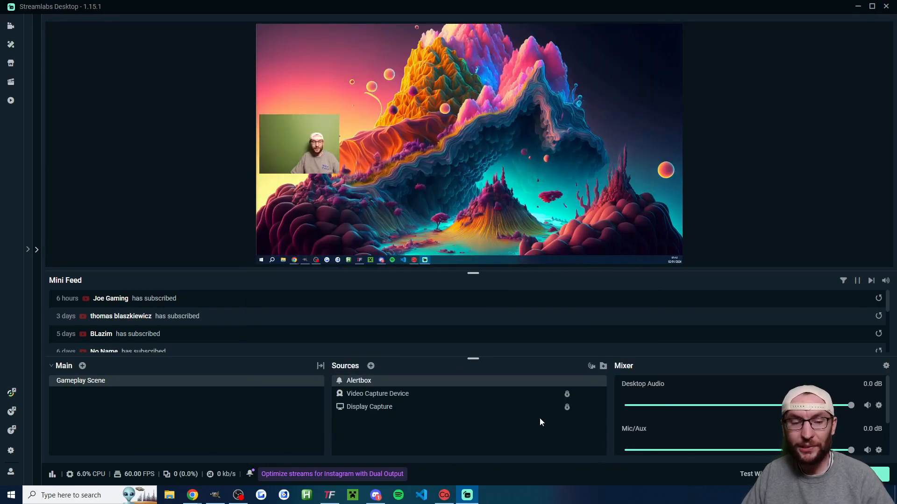
Move the Alertbox source down to the canvas's upper middle, clear of the top edge, and lock it
{"action": "left_click", "coordinate": [373, 384]}
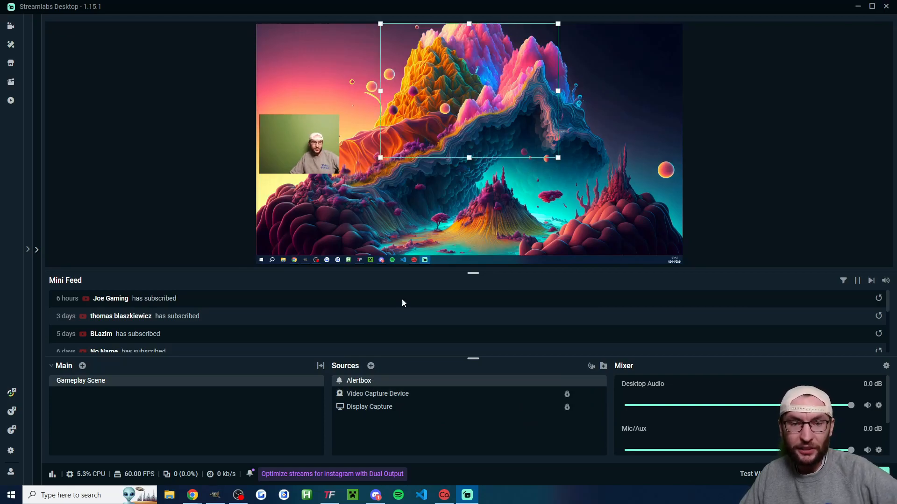
{"action": "left_click_drag", "start_coordinate": [448, 71], "coordinate": [445, 109]}
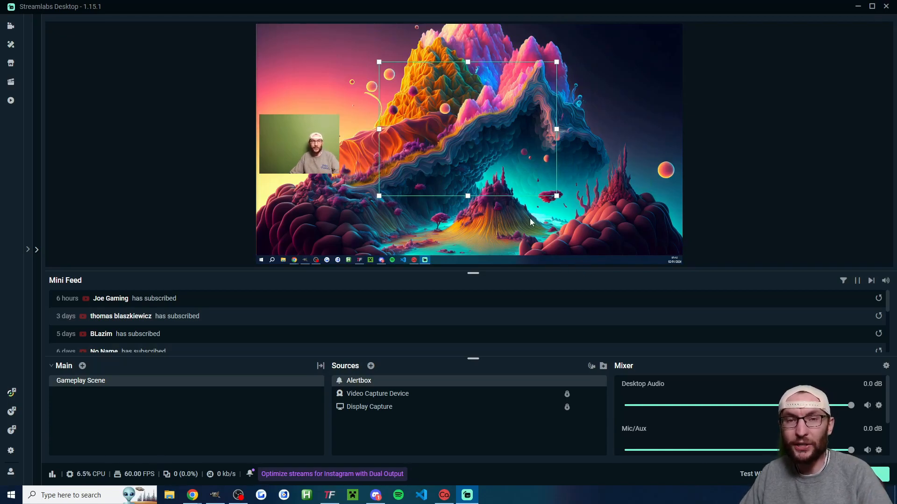
{"action": "left_click", "coordinate": [567, 381]}
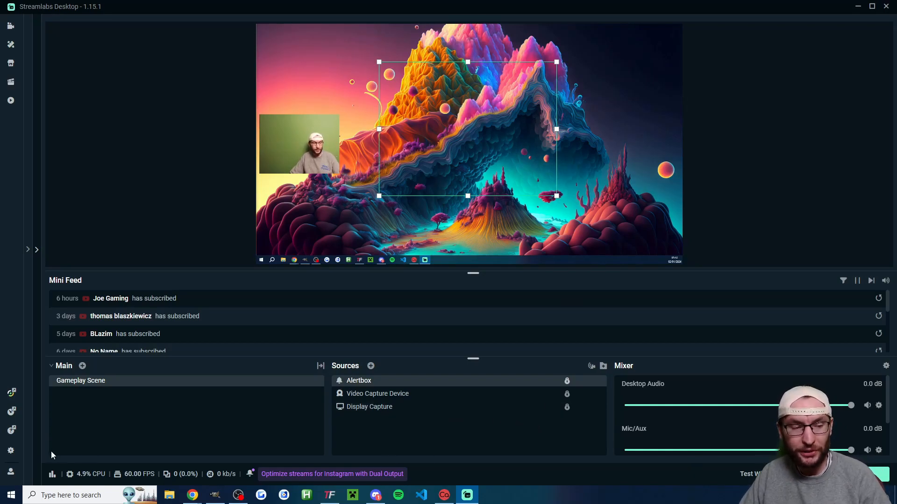
Set Desktop Audio Device 1 to Speakers (HyperX Cloud II Wireless) and Mic/Auxiliary Device 1 to Microphone (HyperX Quadcast) in the audio settings
{"action": "left_click", "coordinate": [11, 451]}
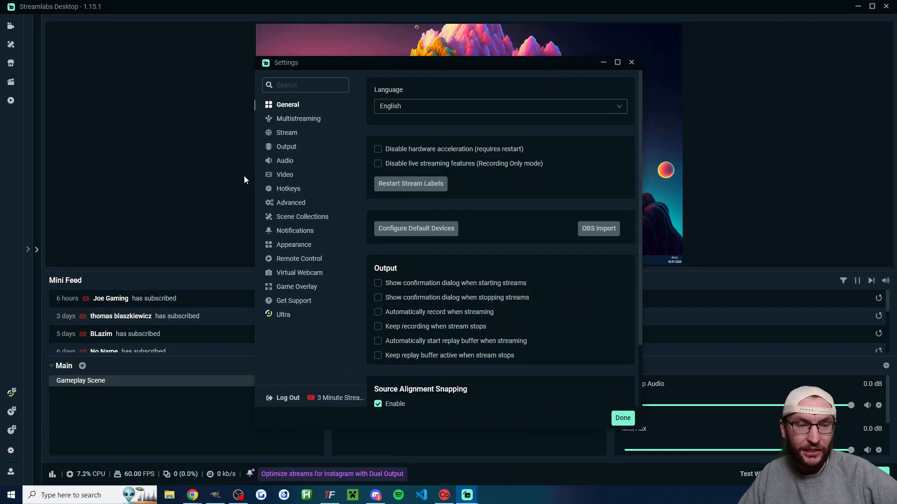
{"action": "left_click", "coordinate": [290, 161]}
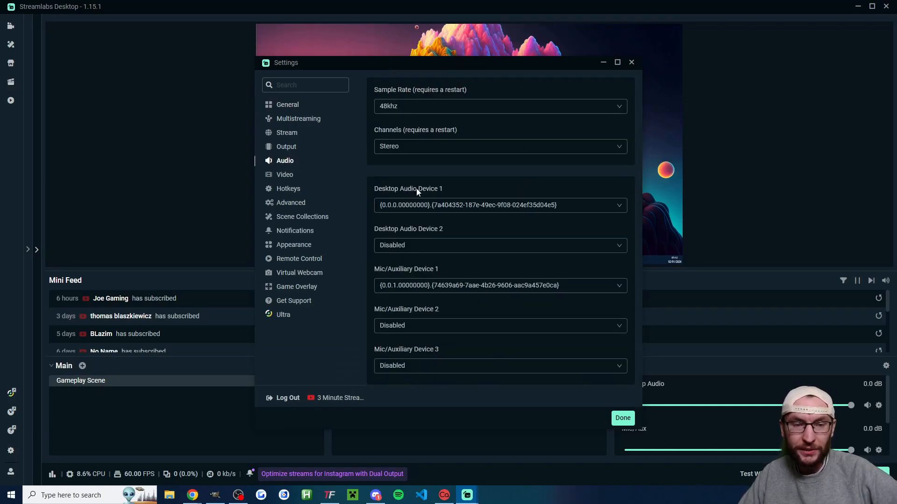
{"action": "left_click", "coordinate": [450, 210]}
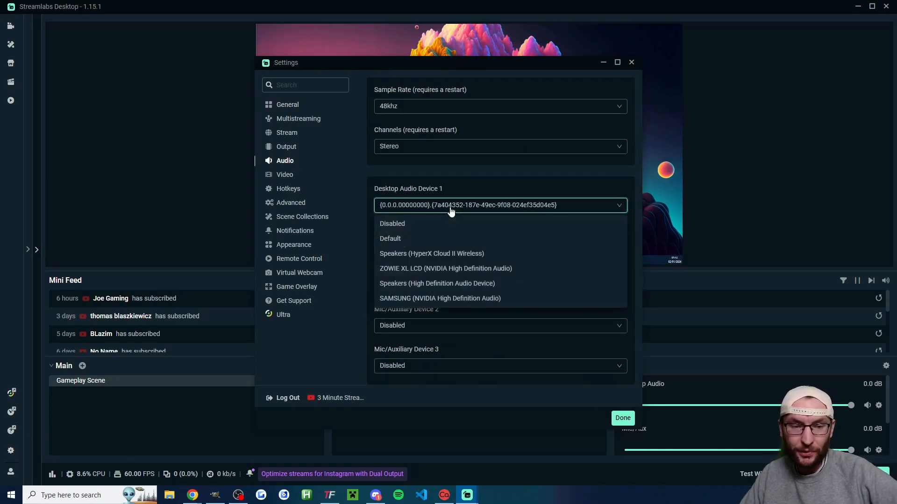
{"action": "left_click", "coordinate": [446, 256]}
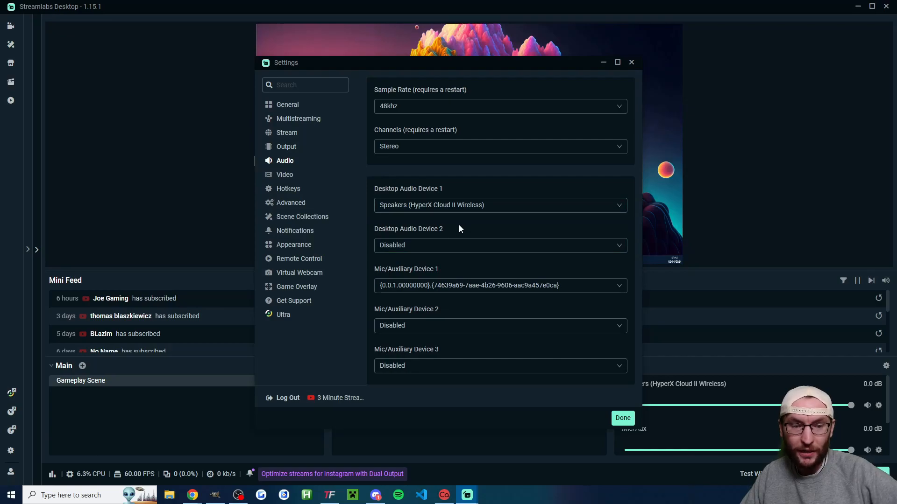
{"action": "left_click", "coordinate": [449, 286]}
{"action": "left_click", "coordinate": [445, 351]}
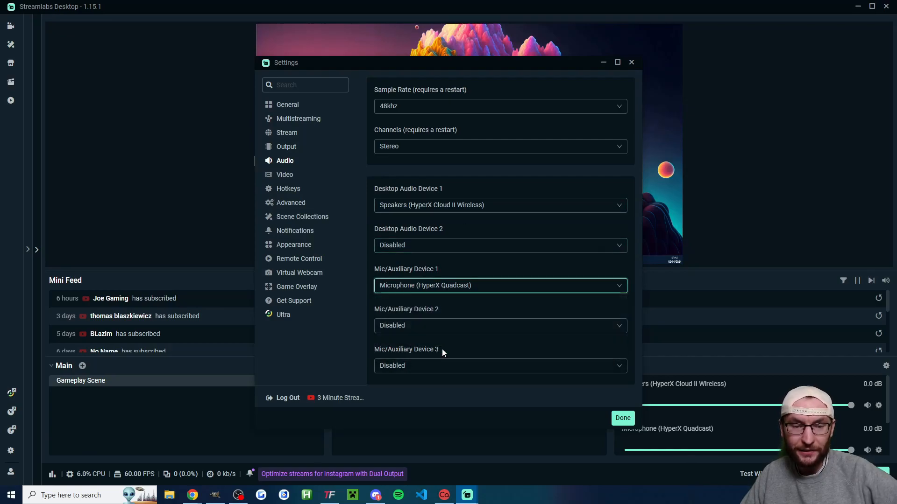
Review the video resolution and frame rate settings and the streaming output's bitrate, and close the settings
{"action": "left_click", "coordinate": [285, 177]}
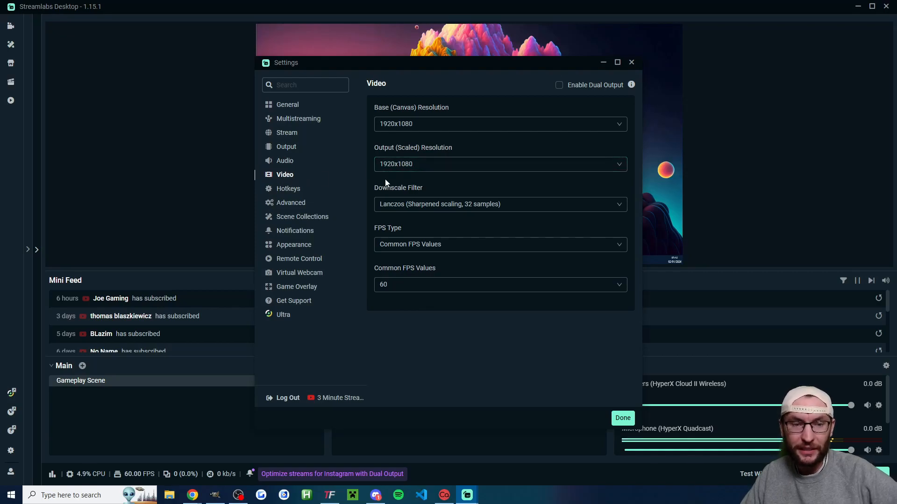
{"action": "left_click", "coordinate": [293, 152]}
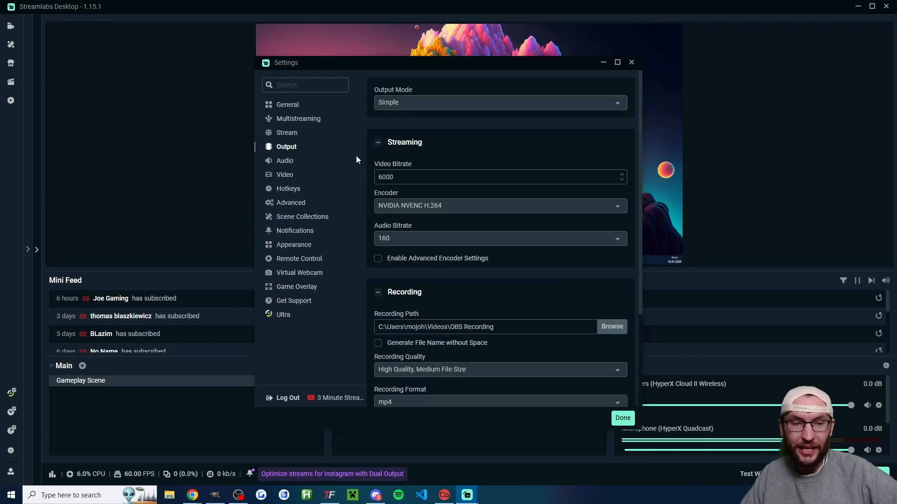
{"action": "left_click_drag", "start_coordinate": [456, 177], "coordinate": [378, 174]}
{"action": "left_click", "coordinate": [371, 157]}
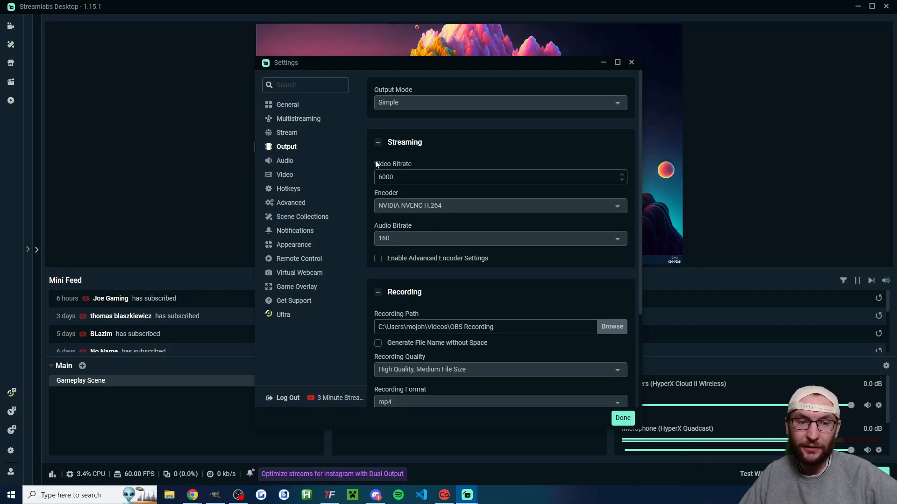
{"action": "left_click", "coordinate": [629, 419]}
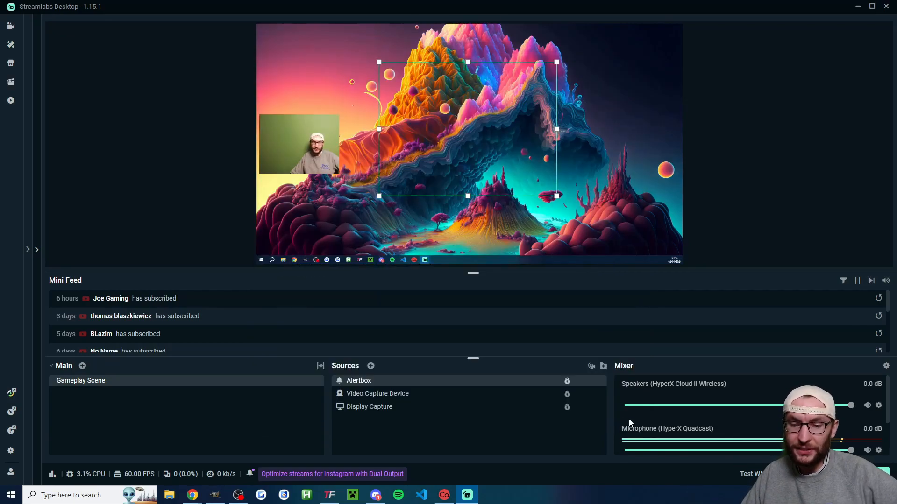
{"action": "left_click", "coordinate": [878, 452]}
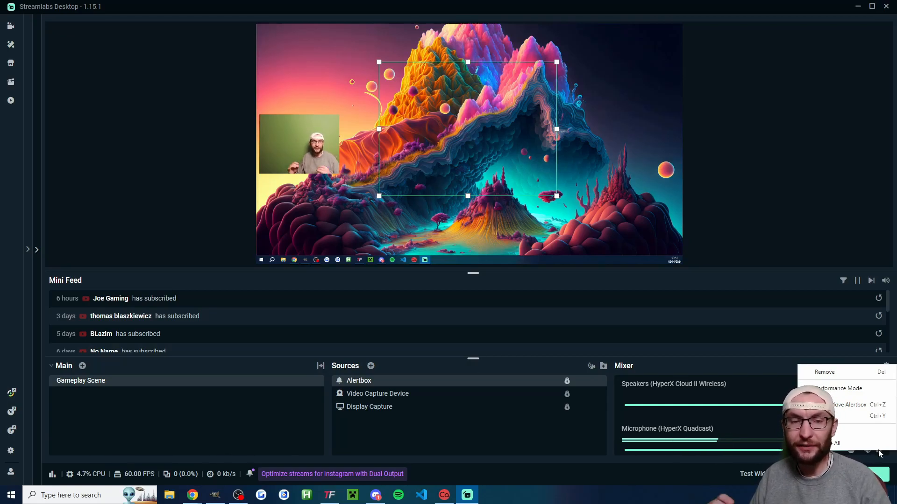
{"action": "left_click", "coordinate": [880, 453]}
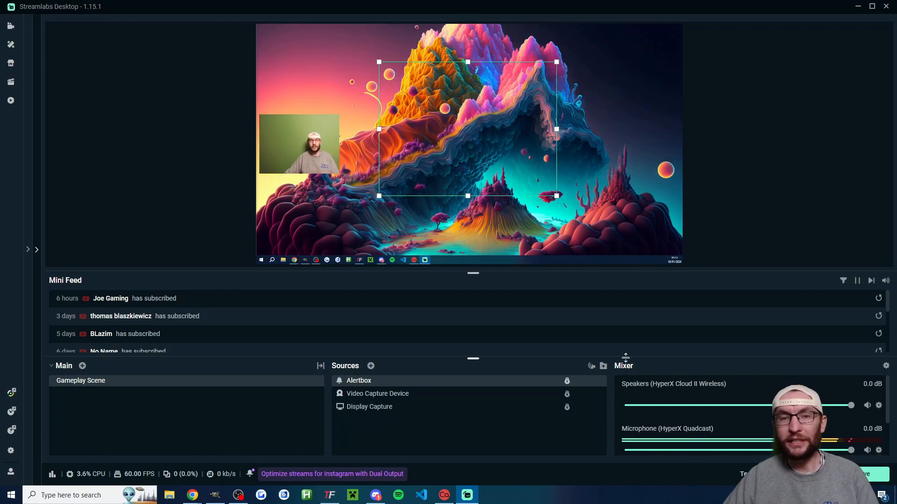
Open the Go Live setup for YouTube and review its event, title, description, thumbnail, stream latency and additional settings
{"action": "left_click", "coordinate": [869, 474]}
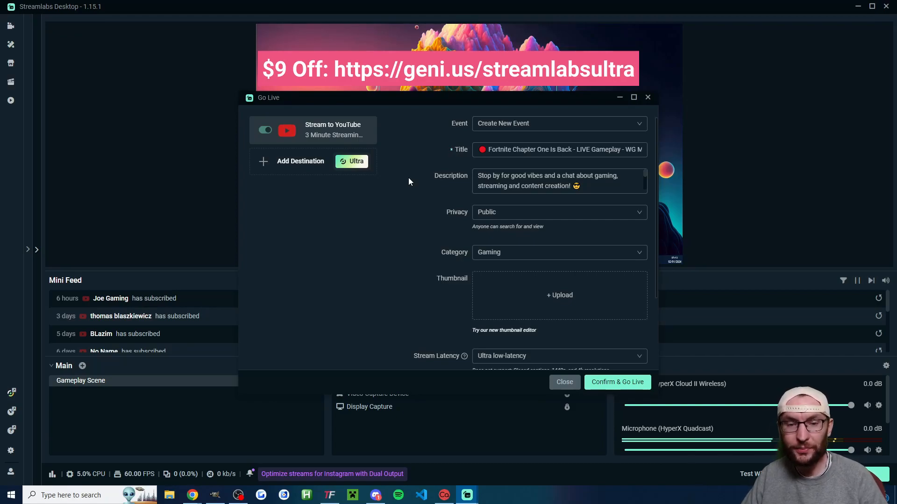
{"action": "left_click", "coordinate": [524, 123]}
{"action": "left_click", "coordinate": [441, 127]}
{"action": "left_click", "coordinate": [513, 150]}
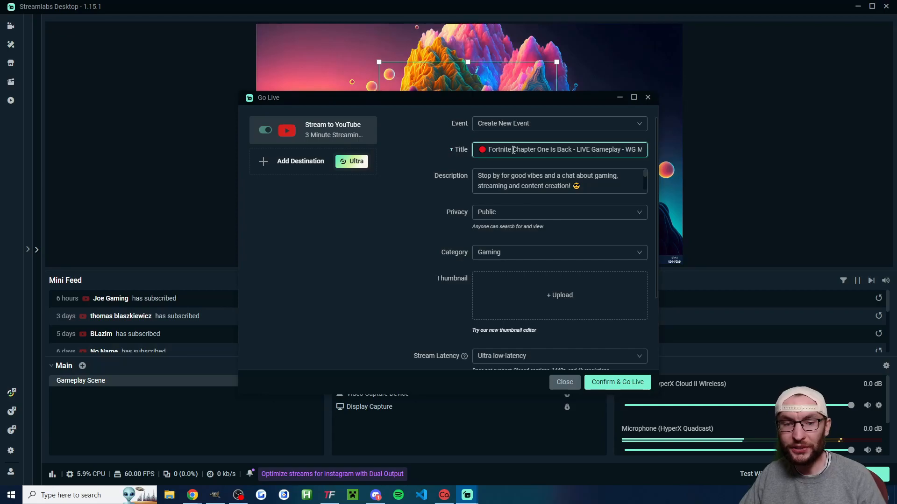
{"action": "left_click", "coordinate": [507, 182]}
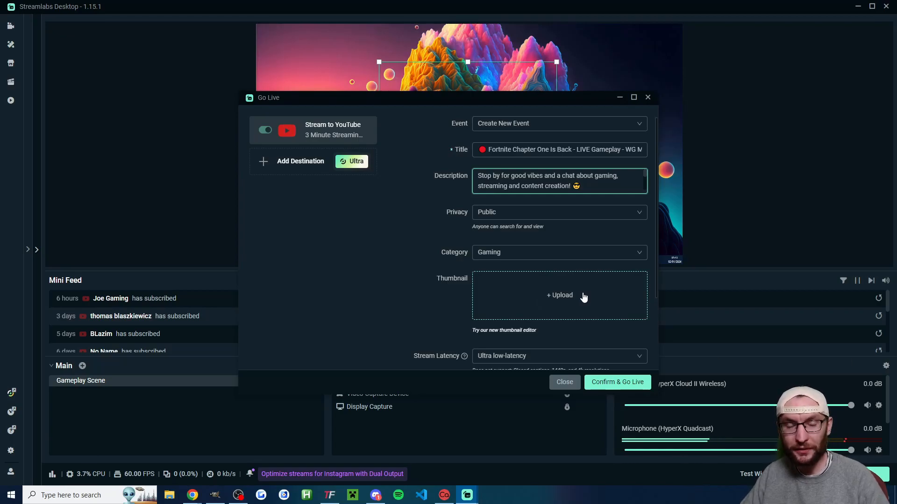
{"action": "scroll", "coordinate": [584, 298], "scroll_direction": "down", "scroll_amount": 2}
{"action": "left_click", "coordinate": [581, 260]}
{"action": "left_click", "coordinate": [425, 230]}
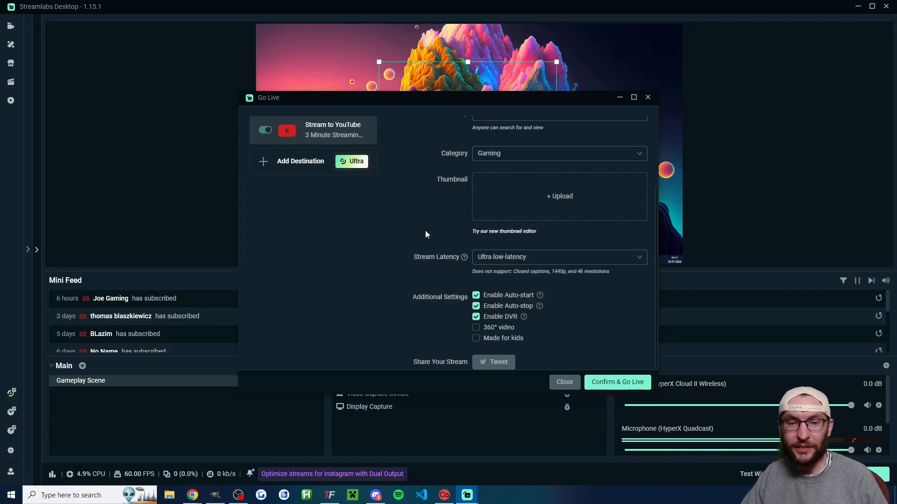